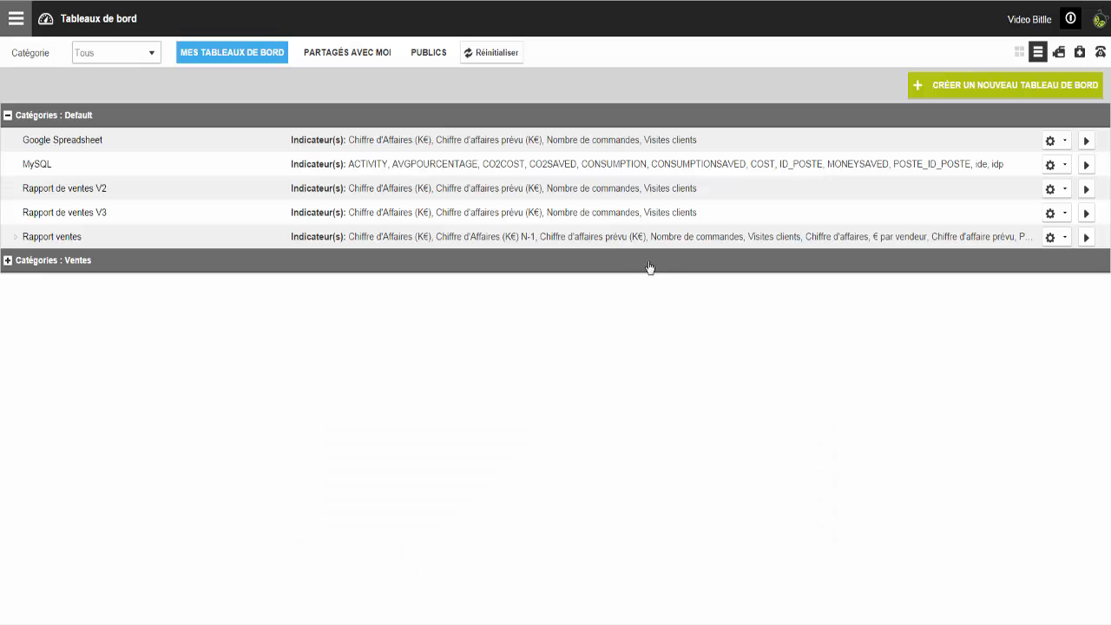
# Start a new publication for the Rapport ventes dashboard
pyautogui.click(694, 240)
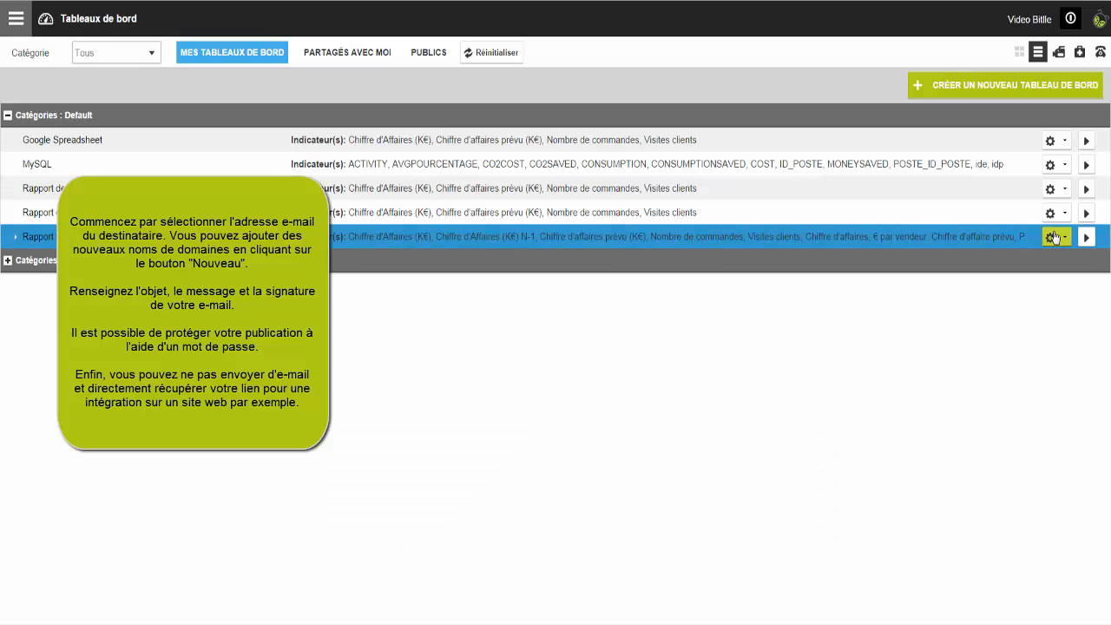
pyautogui.click(1055, 236)
pyautogui.click(1026, 278)
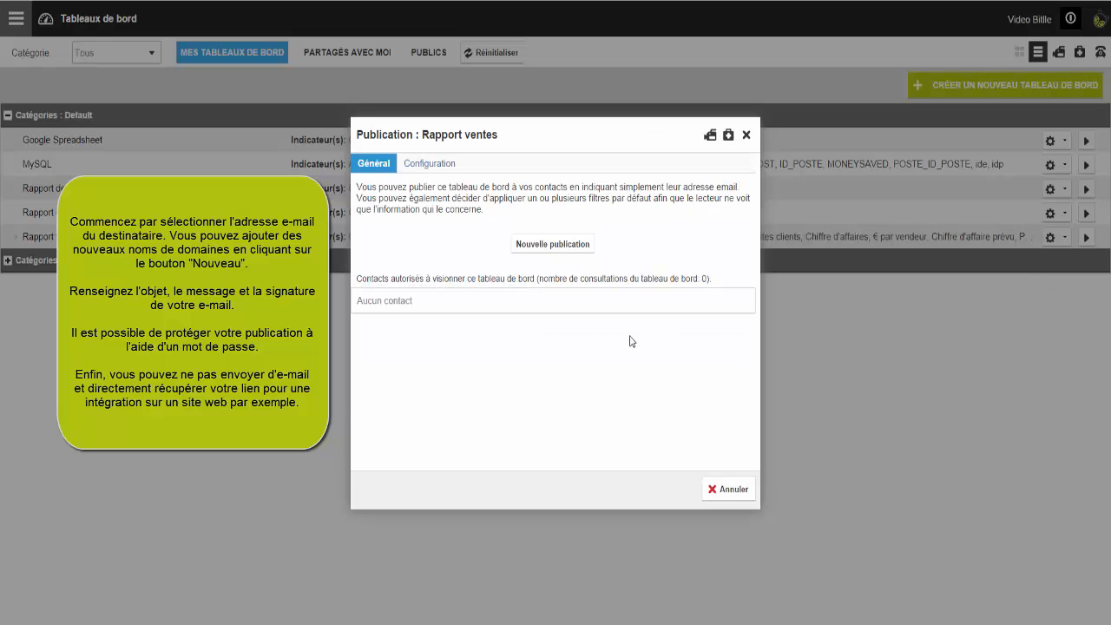
pyautogui.click(557, 250)
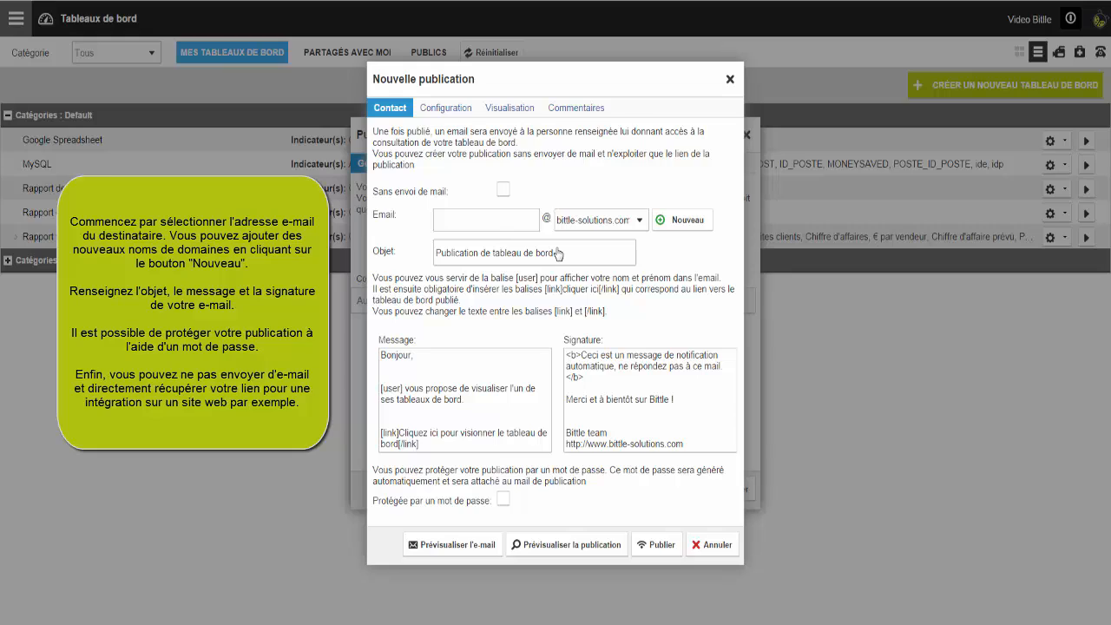
# Fill in the recipient's e-mail and try the option to publish without sending mail, leaving it disabled
pyautogui.click(474, 218)
pyautogui.hotkey('ctrl', 'v')
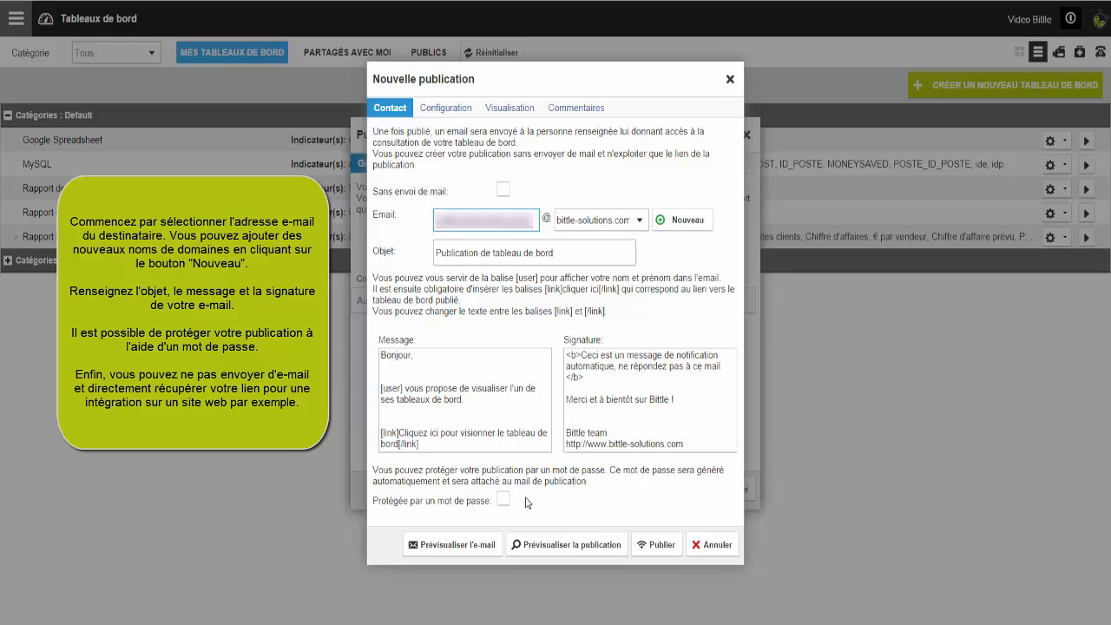
pyautogui.click(503, 191)
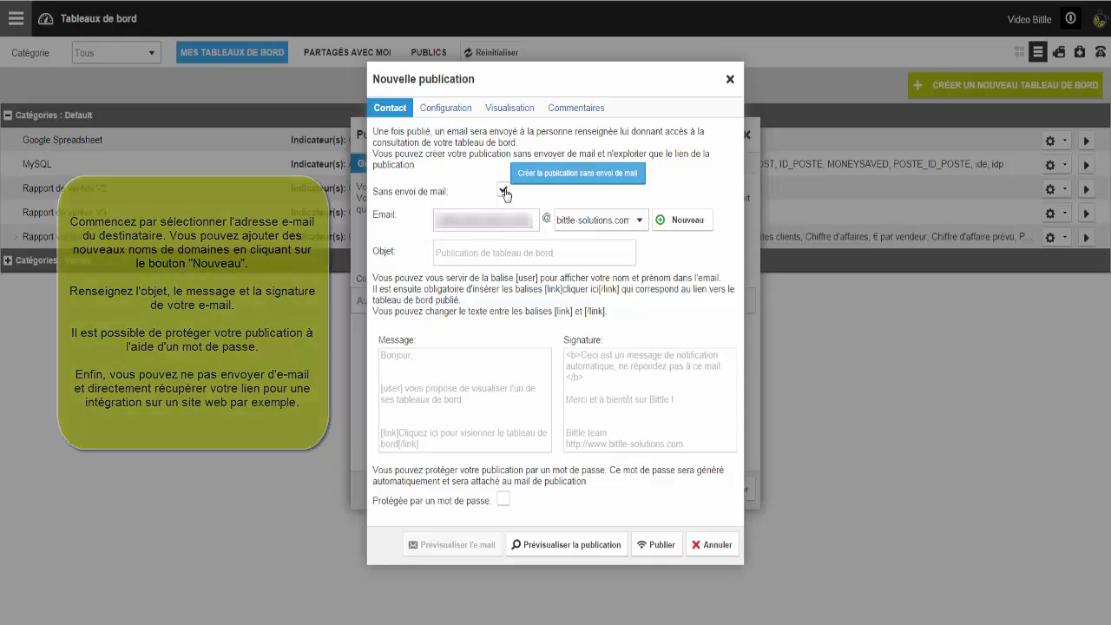
pyautogui.click(504, 190)
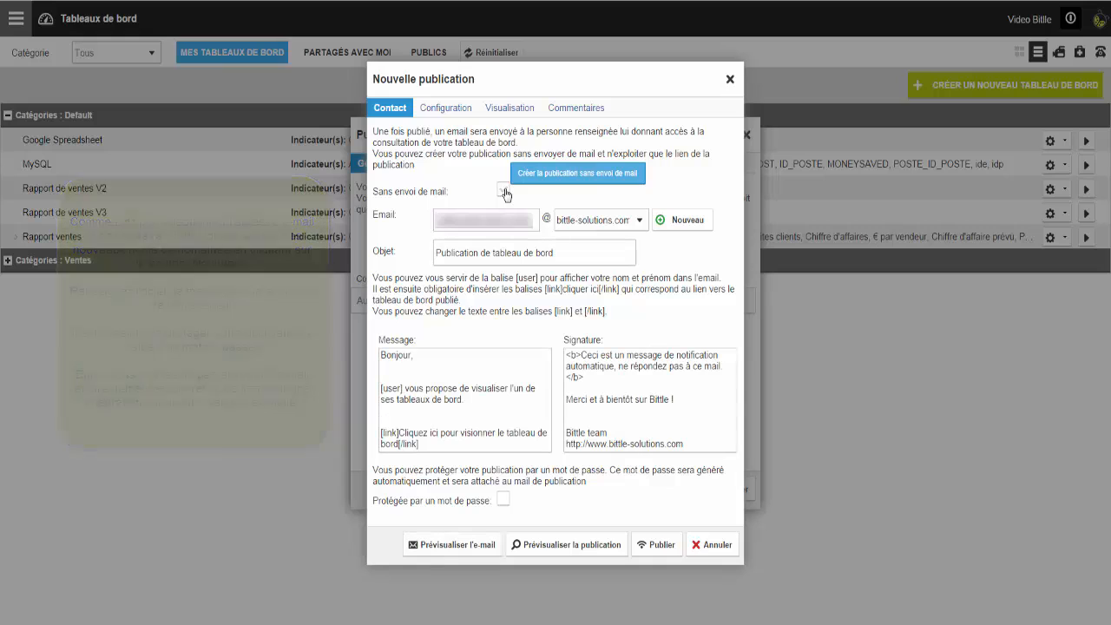
# Exclude the Visites clients indicator from the publication and filter it on the first seller under Vendeurs
pyautogui.click(446, 113)
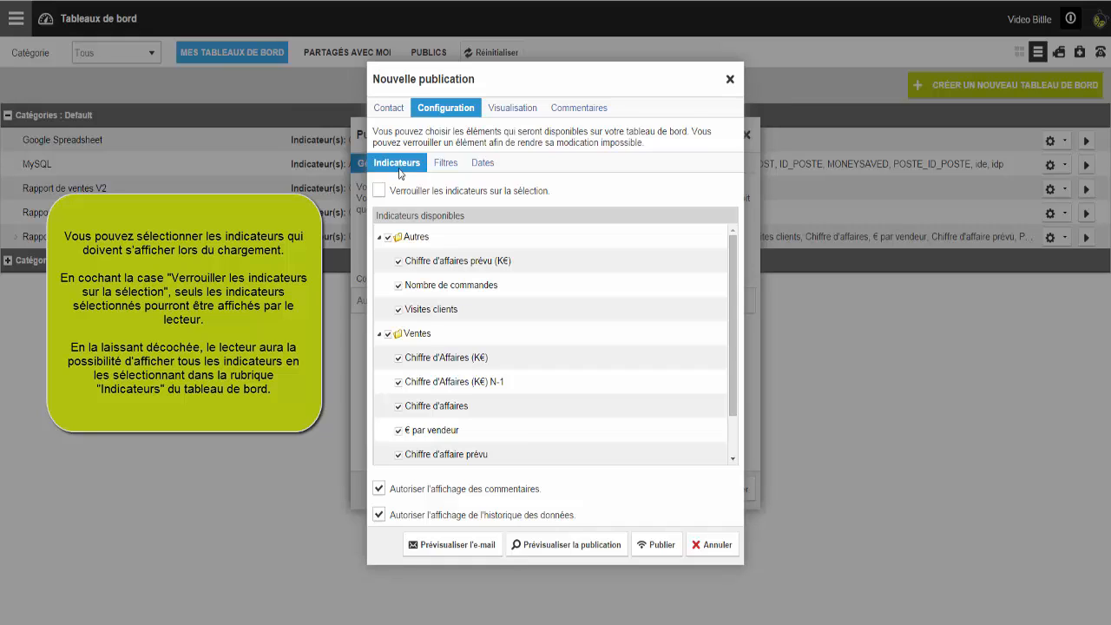
pyautogui.click(398, 309)
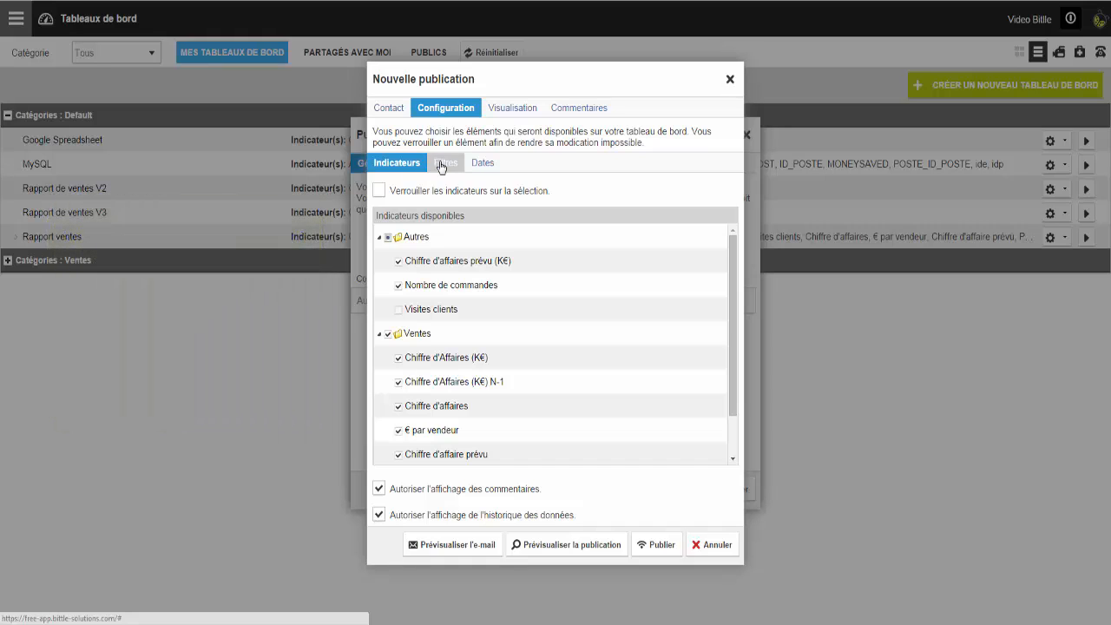
pyautogui.click(441, 165)
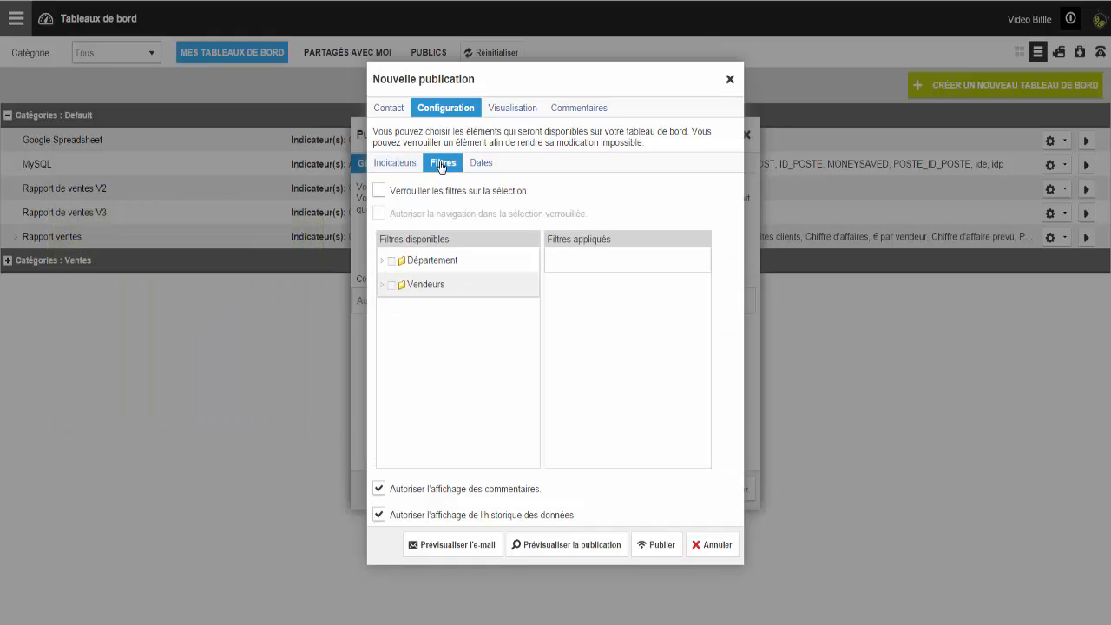
pyautogui.click(384, 285)
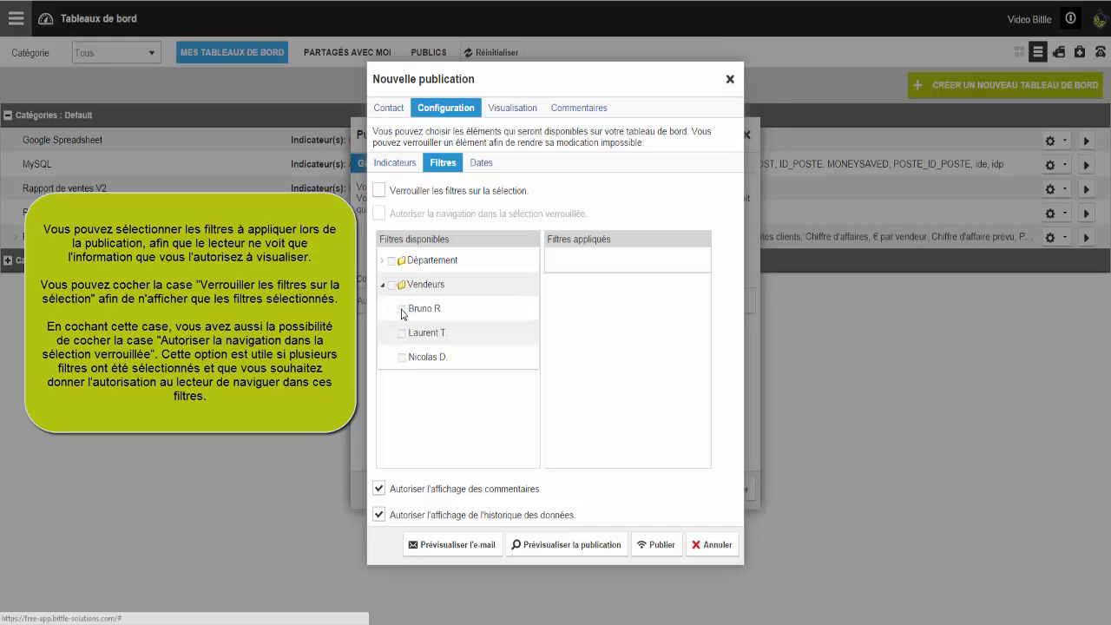
pyautogui.click(402, 309)
# Replace the automatic last-month selection with month 06 of 2010 and publish the dashboard
pyautogui.click(471, 164)
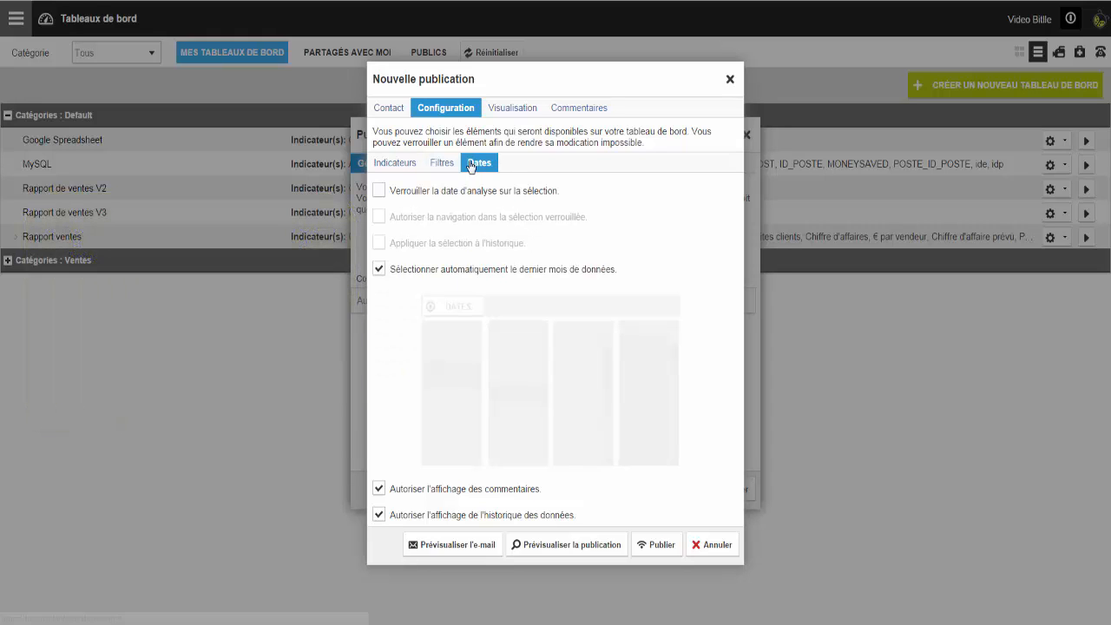
pyautogui.click(393, 272)
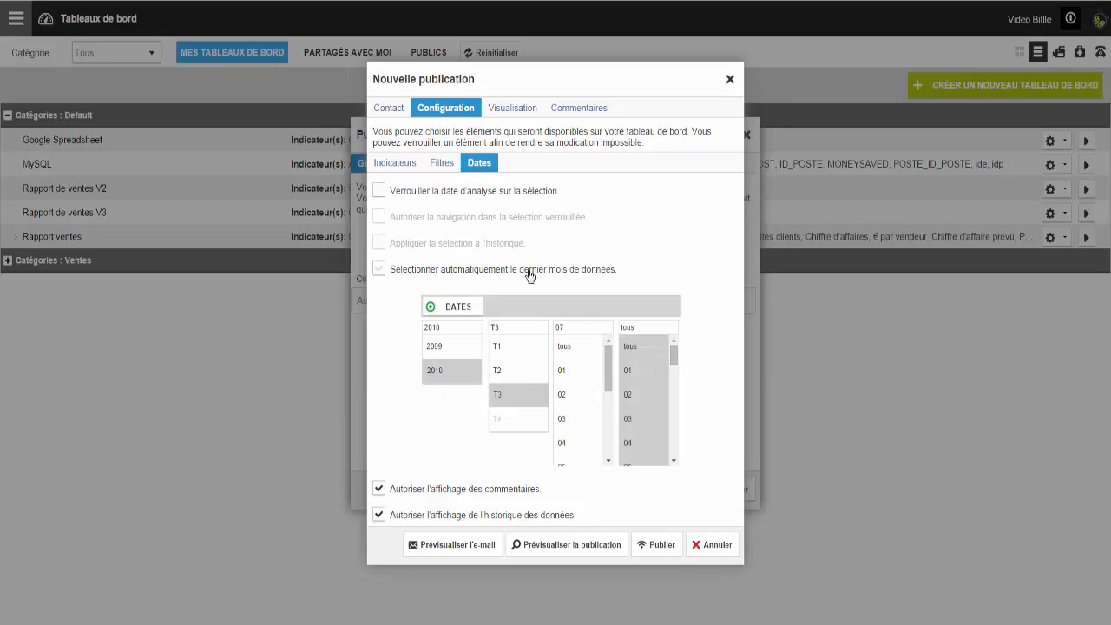
pyautogui.scroll(-2, 569, 377)
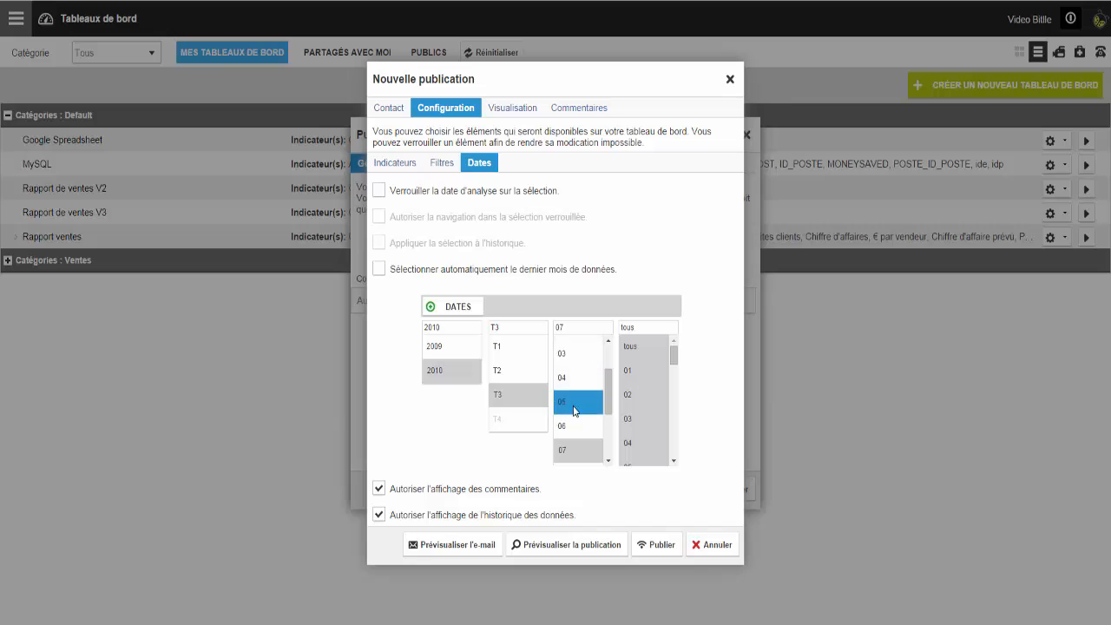
pyautogui.click(572, 423)
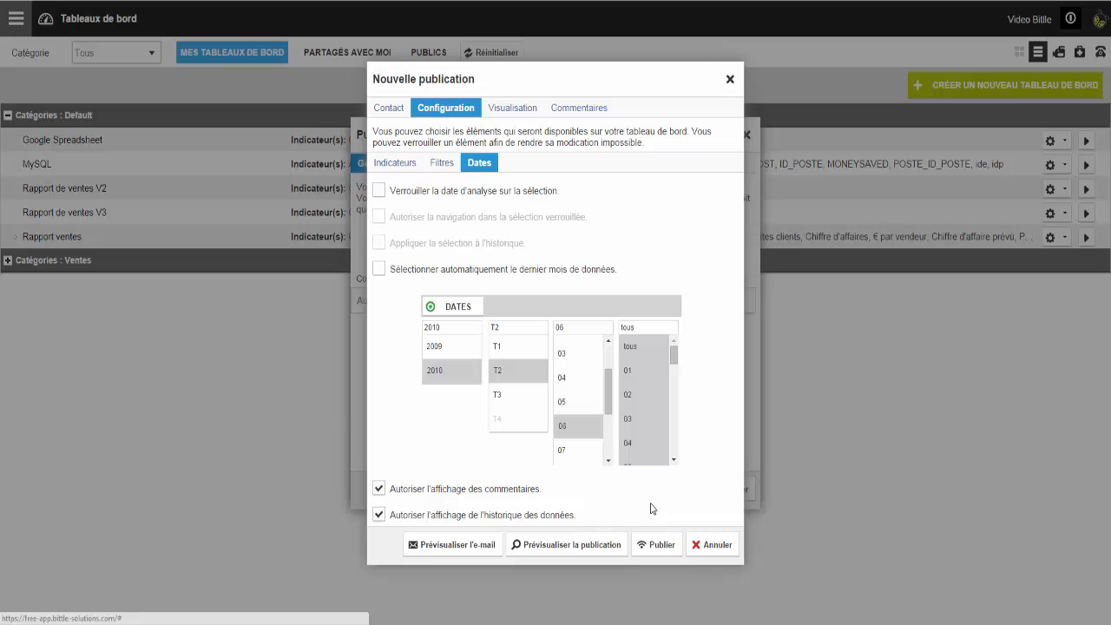
pyautogui.click(656, 544)
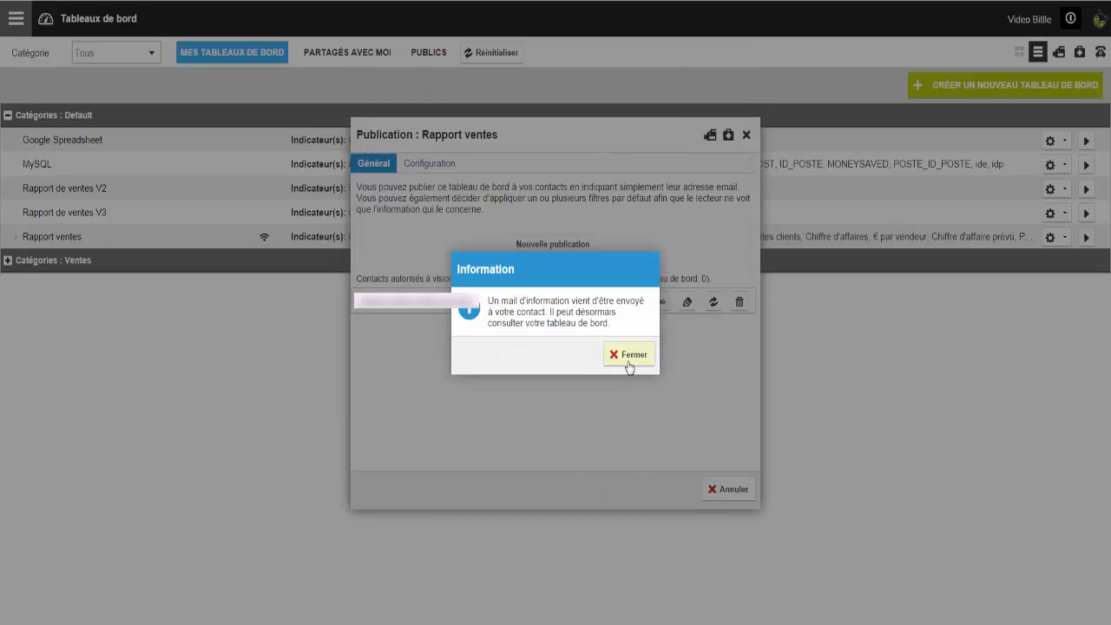
pyautogui.click(629, 364)
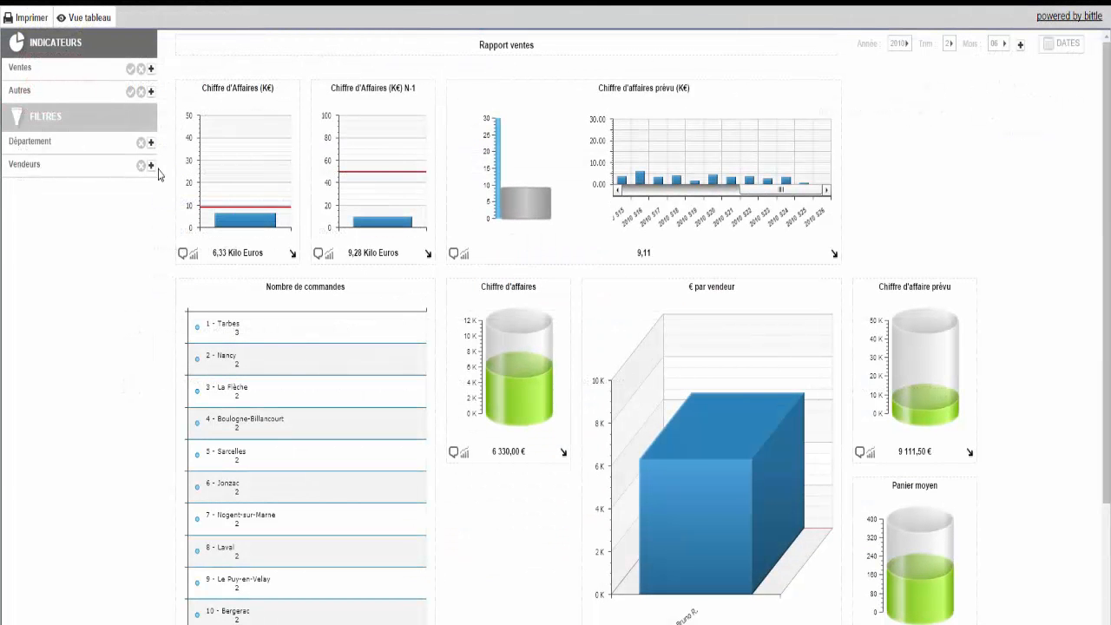
# Show the Visites clients indicator from the Autres group in the published dashboard, and hide it again
pyautogui.click(151, 91)
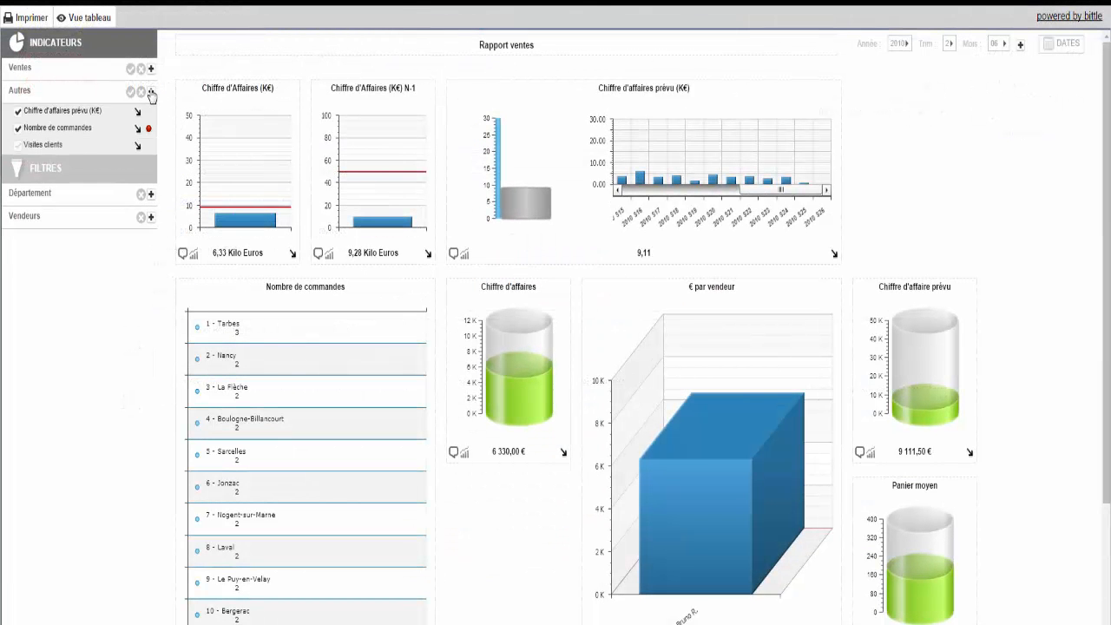
pyautogui.click(19, 148)
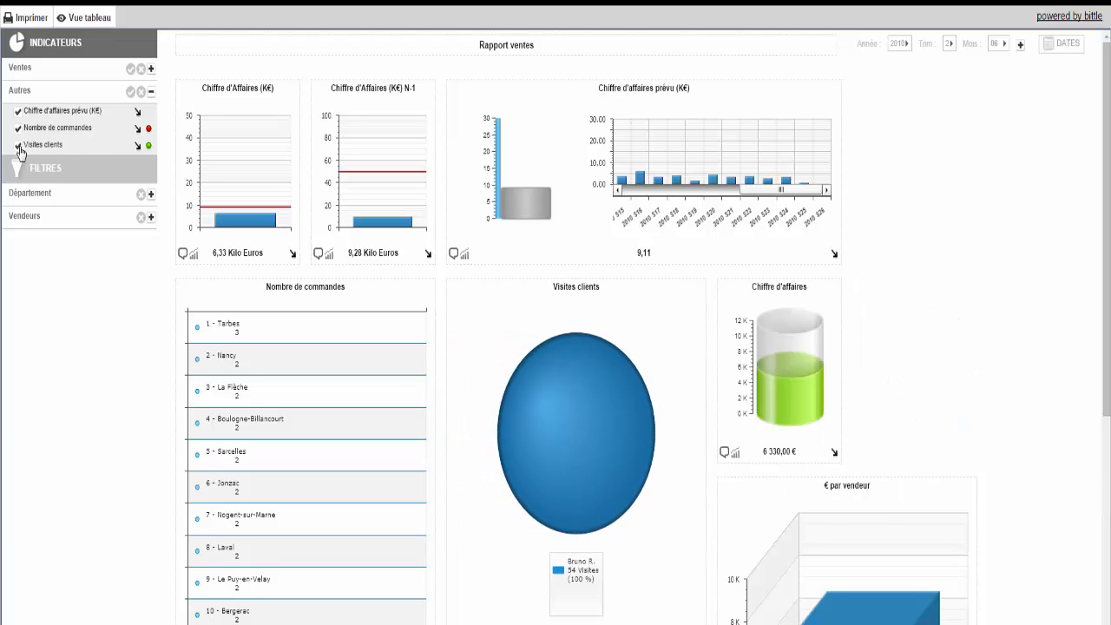
pyautogui.click(19, 148)
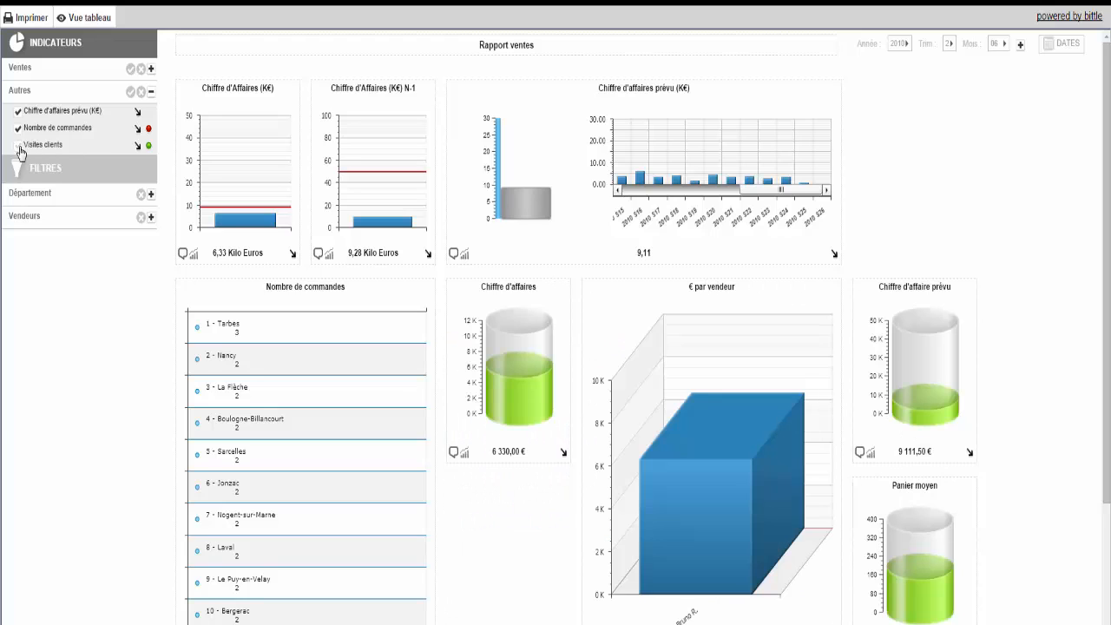
# Remove the seller filter from the published dashboard and refresh it for months 03 to 06 of 2010
pyautogui.click(151, 218)
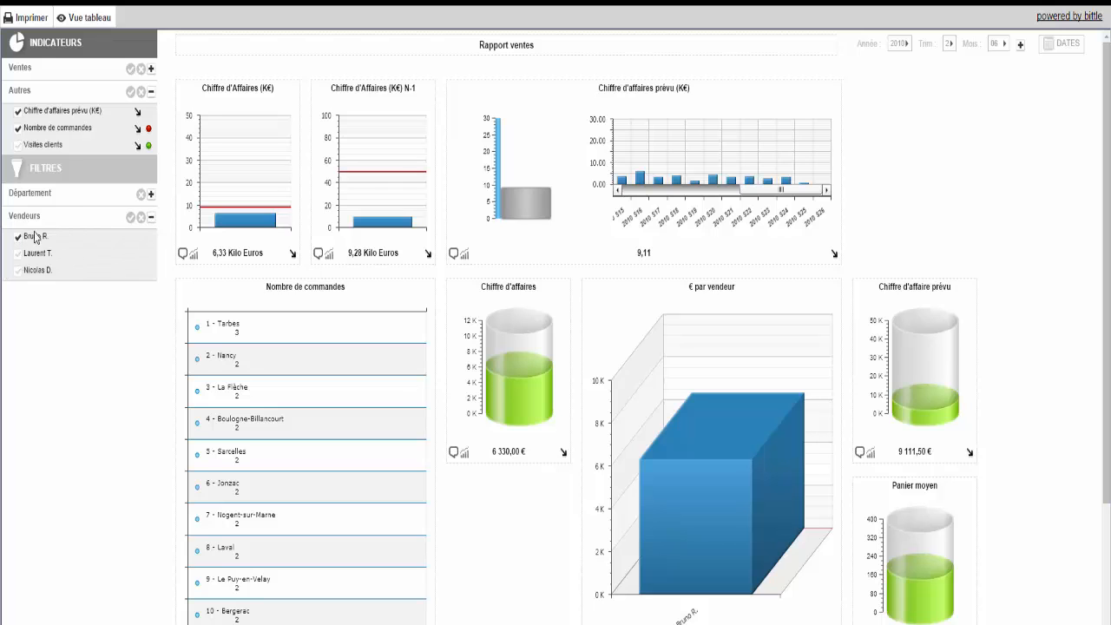
pyautogui.click(18, 236)
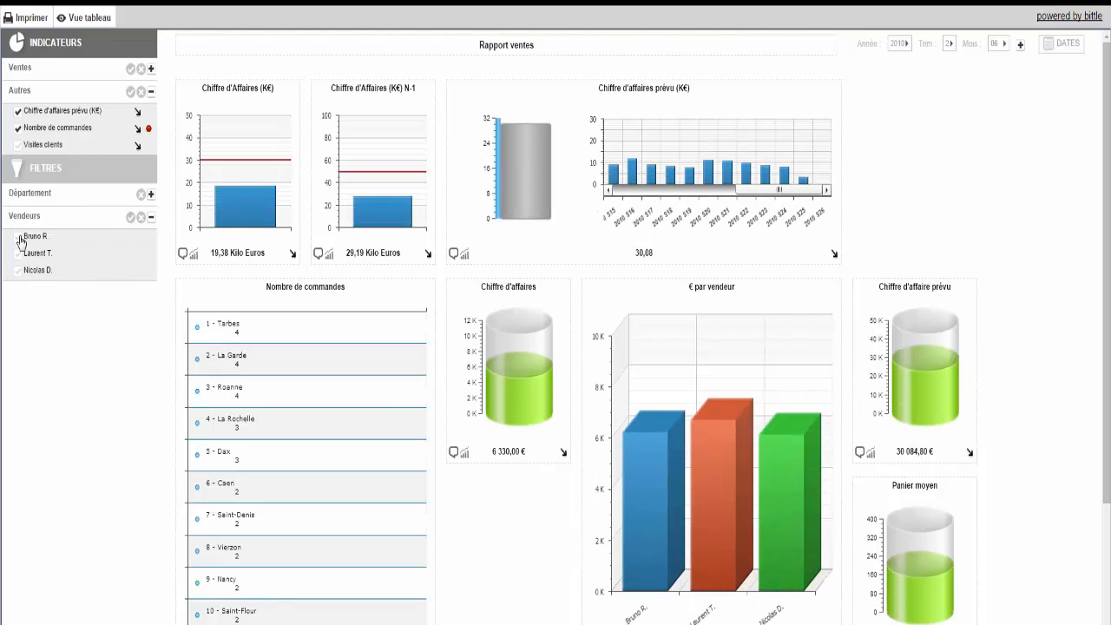
pyautogui.click(1004, 45)
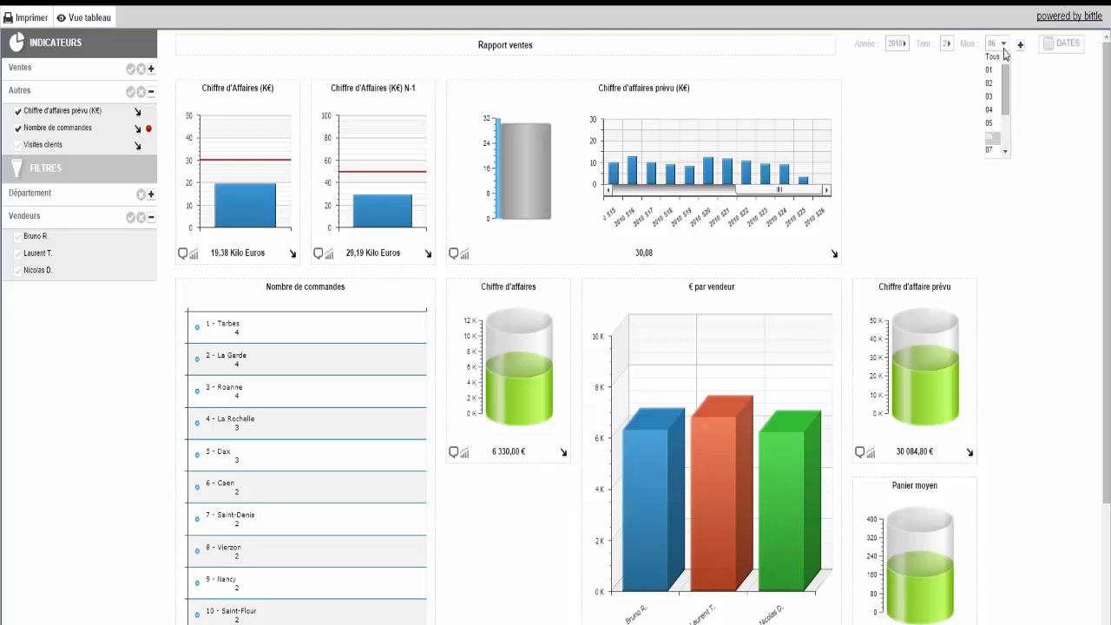
pyautogui.click(988, 110)
pyautogui.click(985, 126)
pyautogui.click(984, 99)
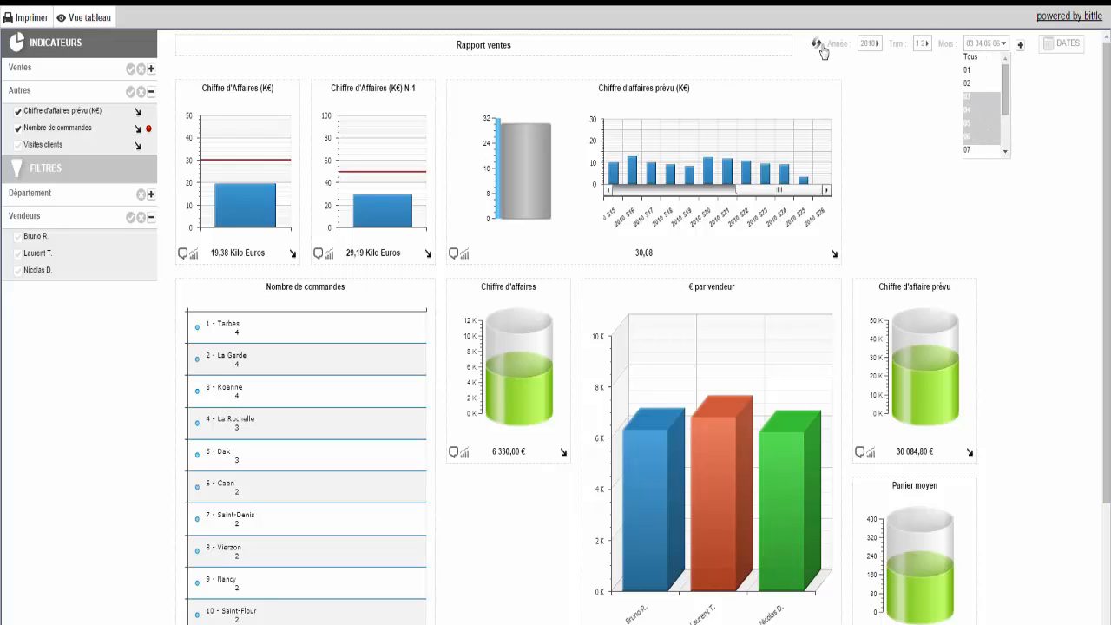
pyautogui.click(821, 48)
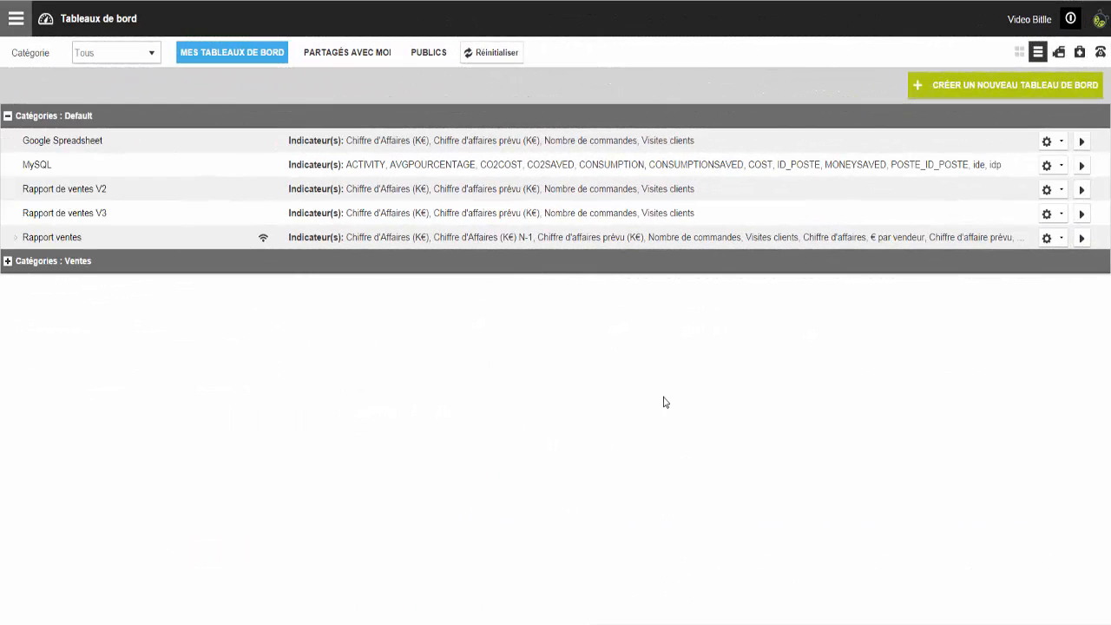
# Open the publication settings of Rapport ventes and view the contact's publication URL, HTML frame and HTML link
pyautogui.click(1050, 238)
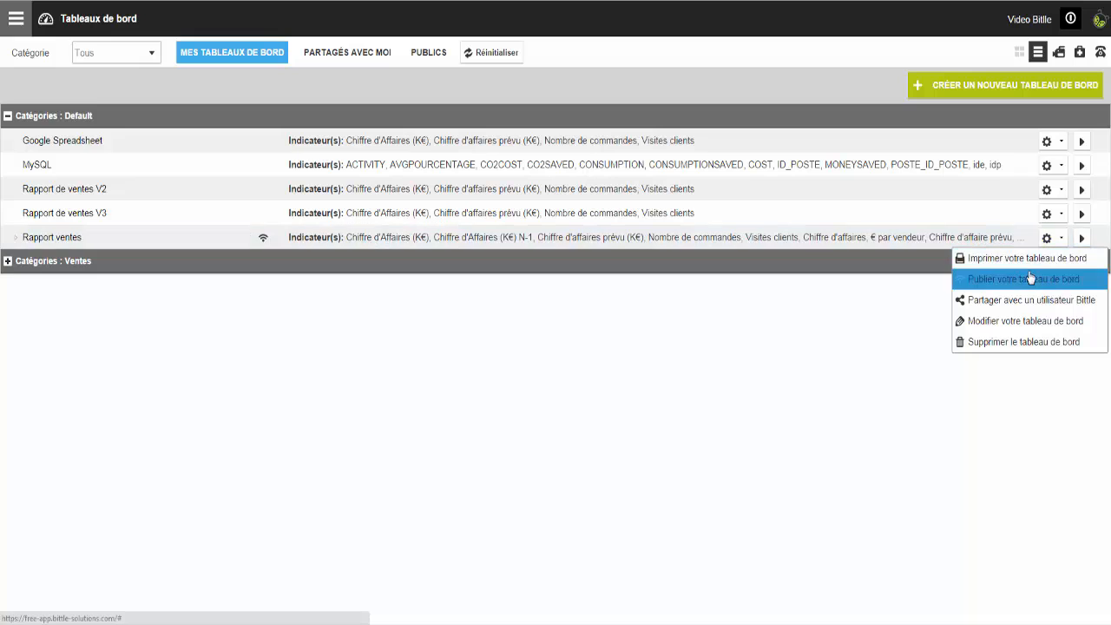
pyautogui.click(1030, 278)
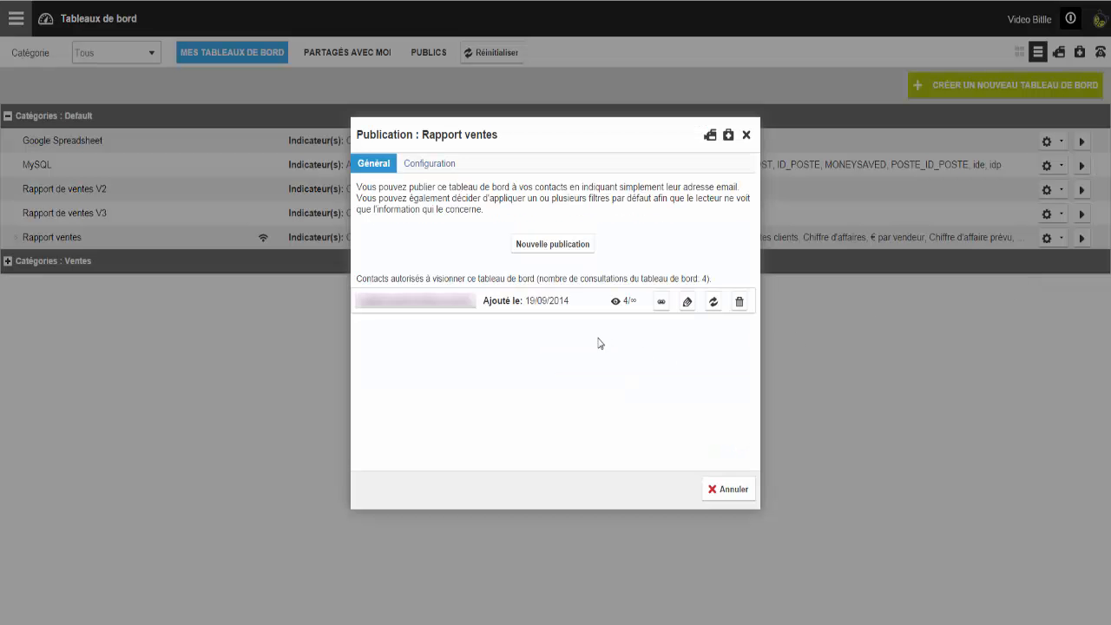
pyautogui.click(660, 301)
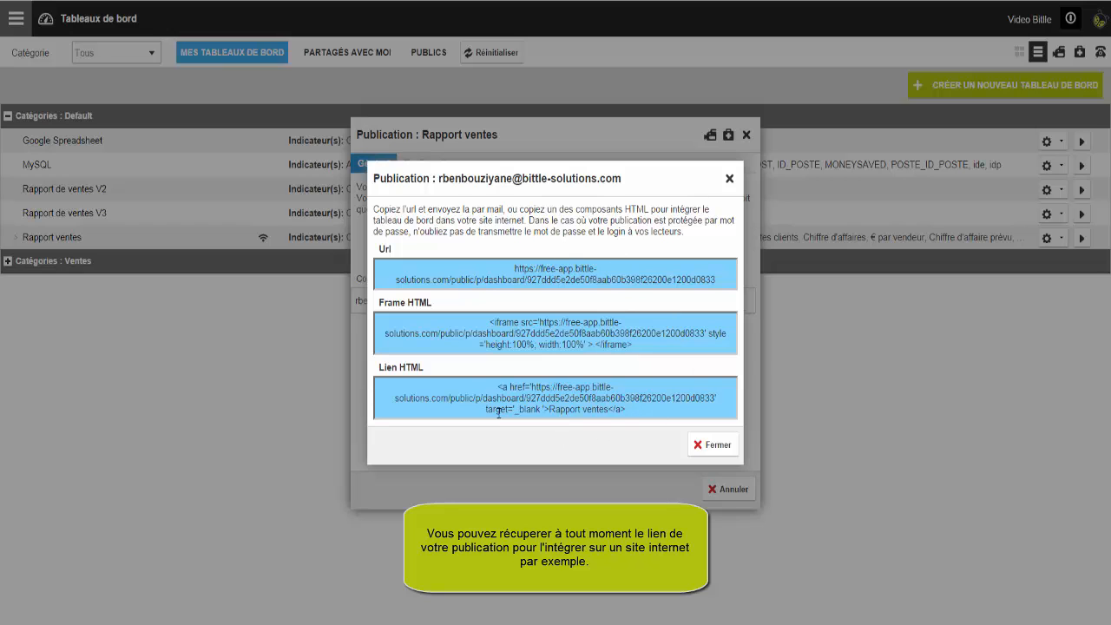
pyautogui.click(699, 444)
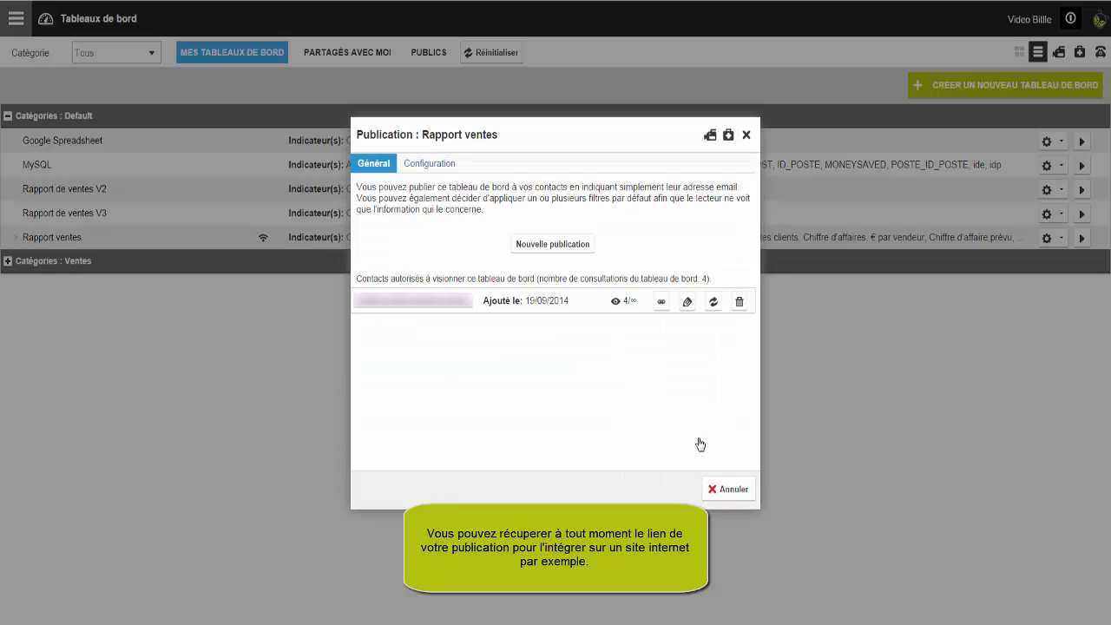
# Edit the contact's publication to lock its filters on the selection and allow navigation within the locked selection
pyautogui.click(686, 304)
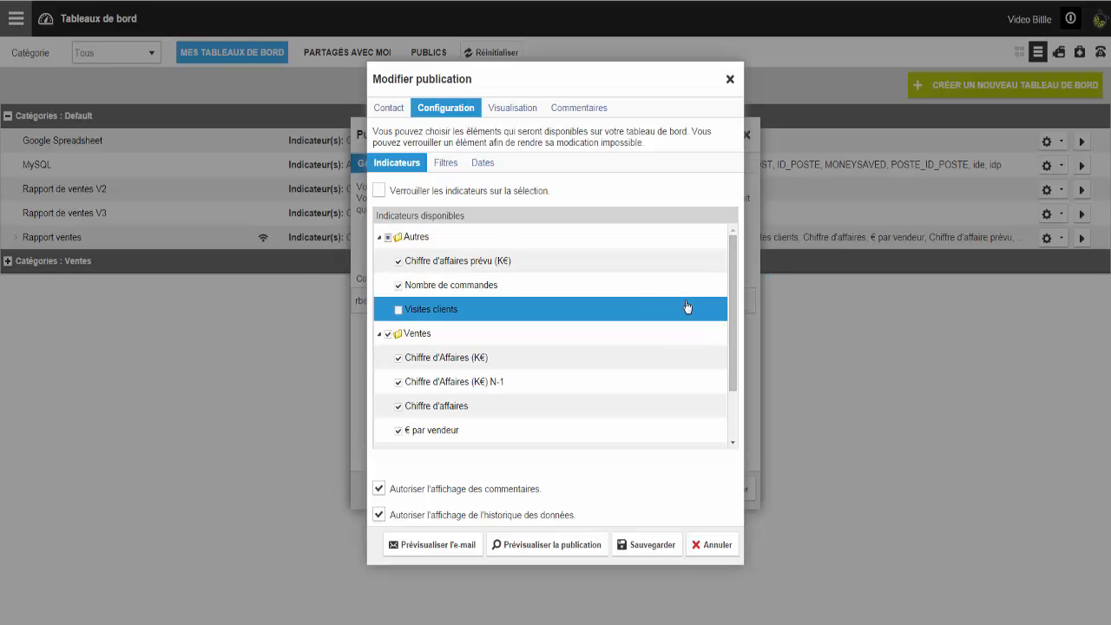
pyautogui.click(443, 163)
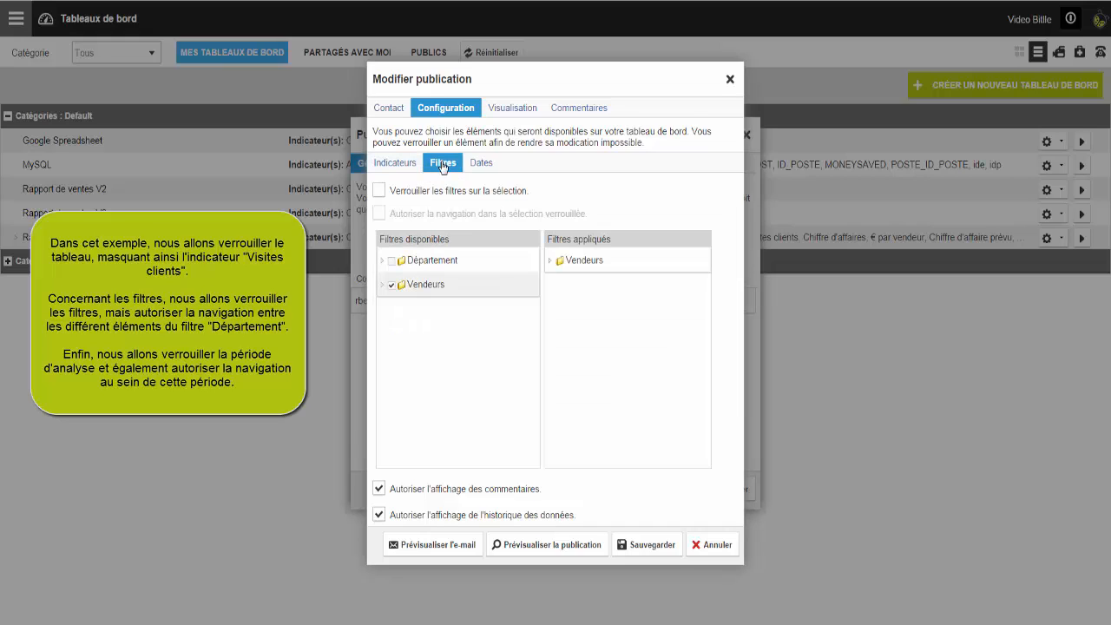
pyautogui.click(379, 193)
pyautogui.click(378, 215)
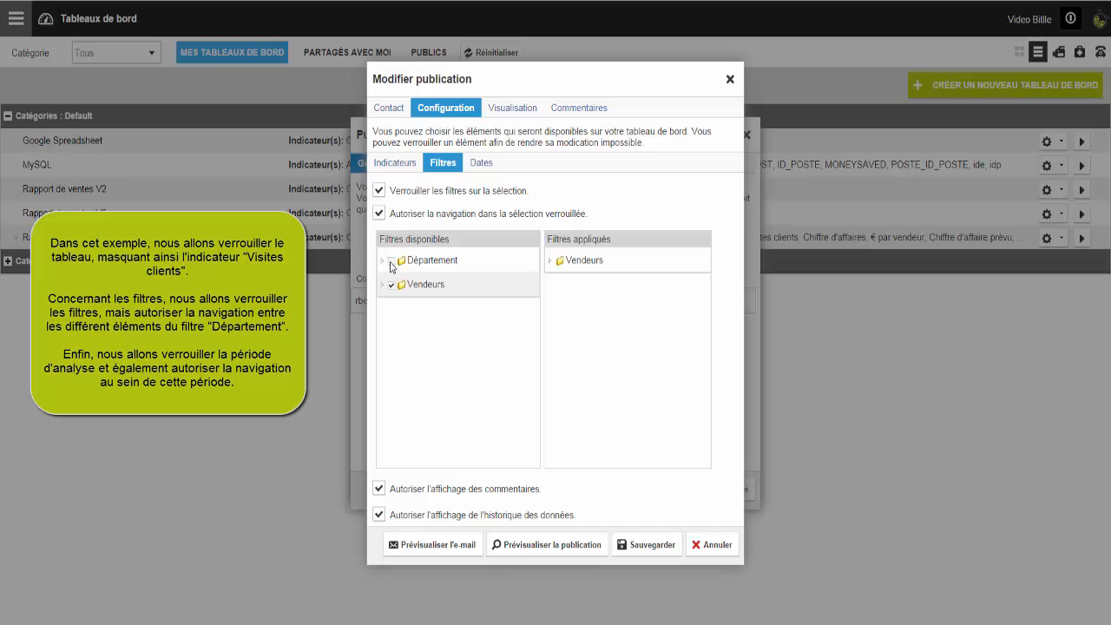
# Apply the Département filter to the publication, leaving out departments 1 and 2
pyautogui.click(391, 262)
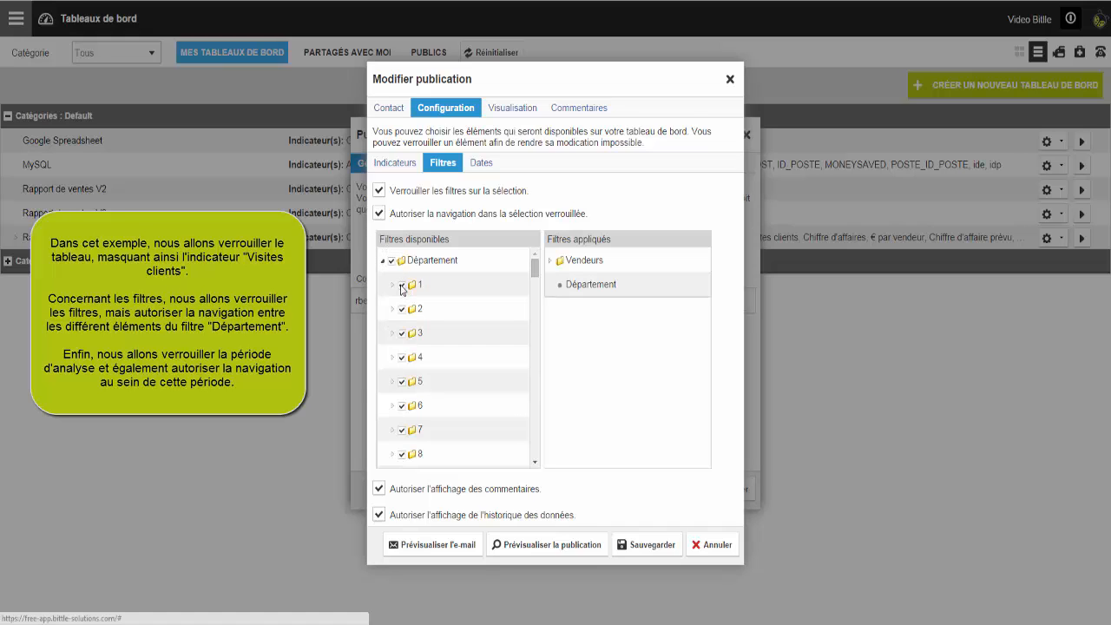
pyautogui.click(402, 285)
pyautogui.click(402, 309)
# Lock the analysis date on the selection, allow navigation within it, and apply the selection to the history
pyautogui.click(481, 169)
pyautogui.click(415, 193)
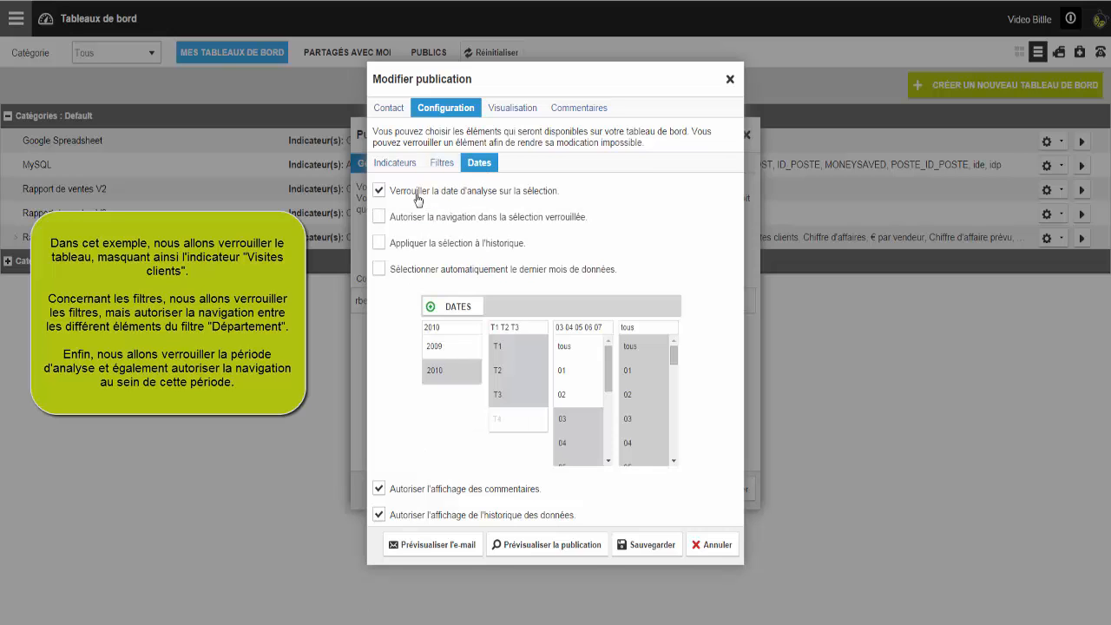
pyautogui.click(412, 217)
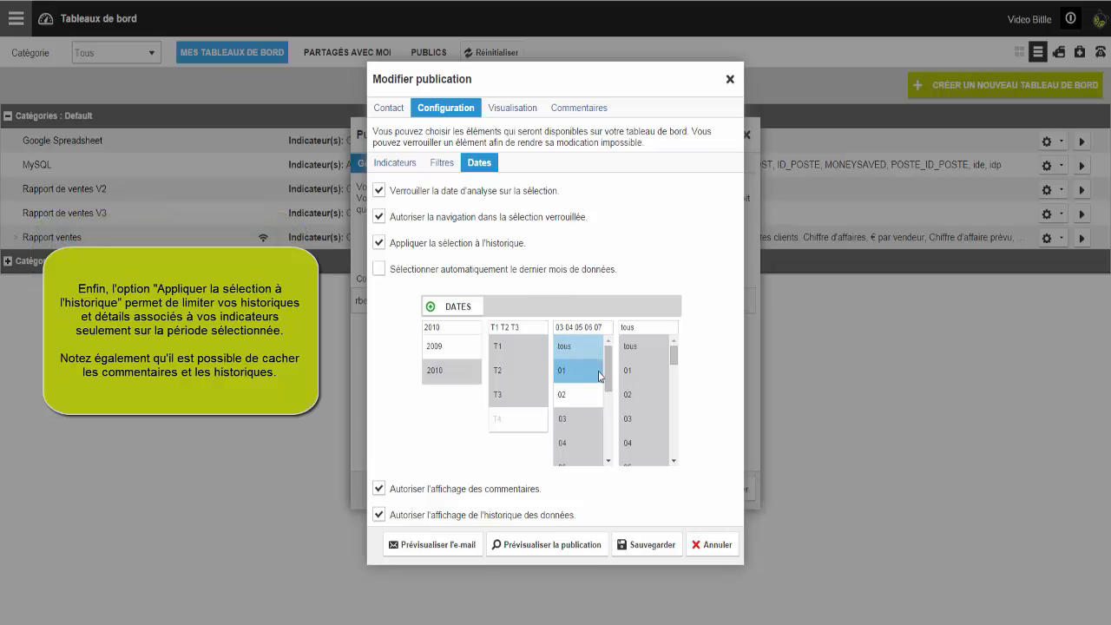
# Remove month 07 from the analysis period, keeping months 03 to 06 selected
pyautogui.scroll(-2, 607, 395)
pyautogui.moveTo(608, 395)
pyautogui.mouseDown()
pyautogui.moveTo(605, 405)
pyautogui.moveTo(609, 386)
pyautogui.mouseUp()
pyautogui.click(581, 433)
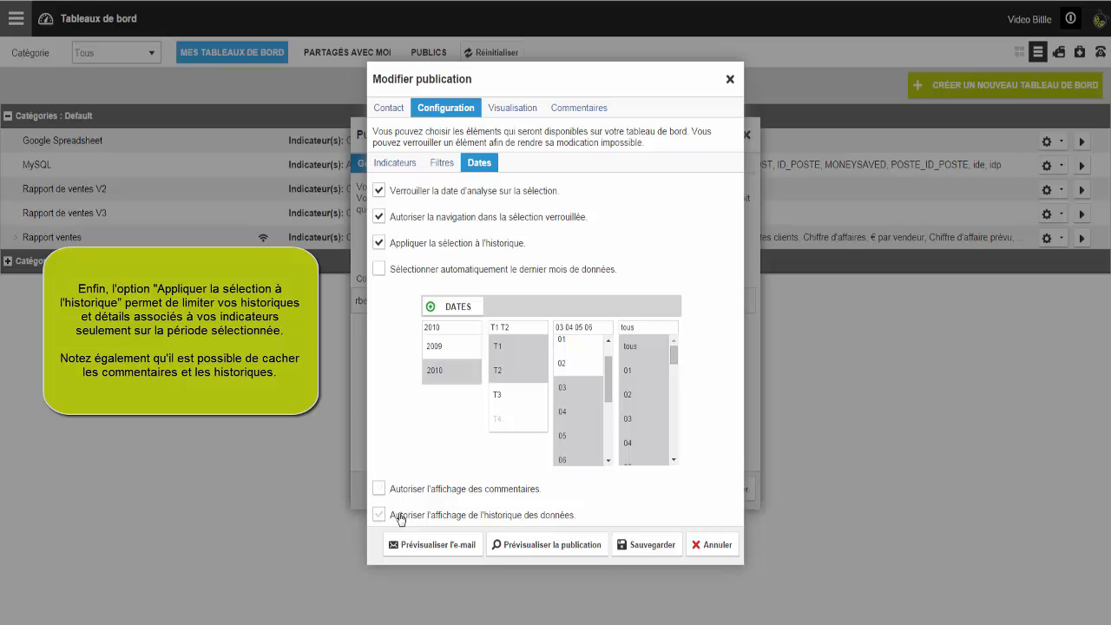
# Save the modified publication with its locked filters and analysis period
pyautogui.click(638, 545)
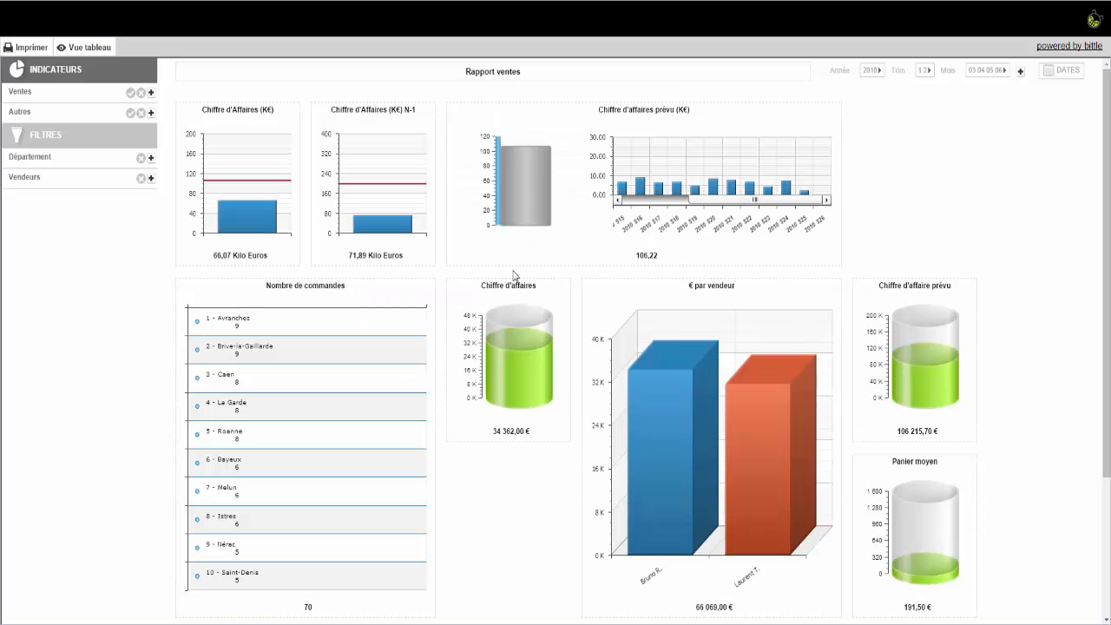
# Examine the Autres indicators and the values offered by the Vendeurs and Département filters in the published dashboard, including departments 4 and 5
pyautogui.click(151, 113)
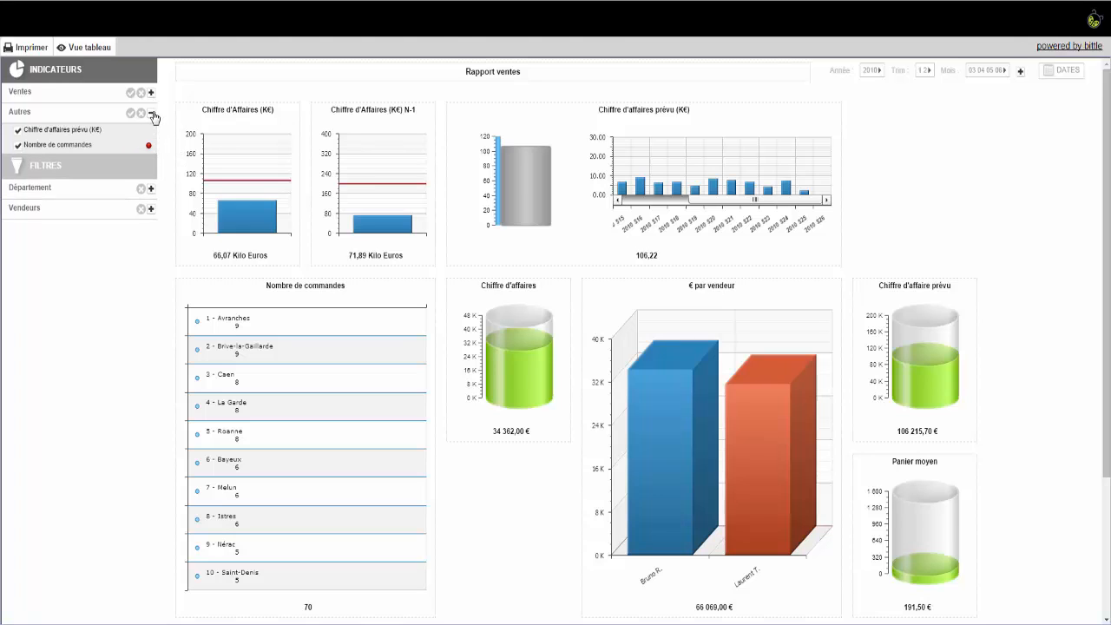
pyautogui.click(151, 208)
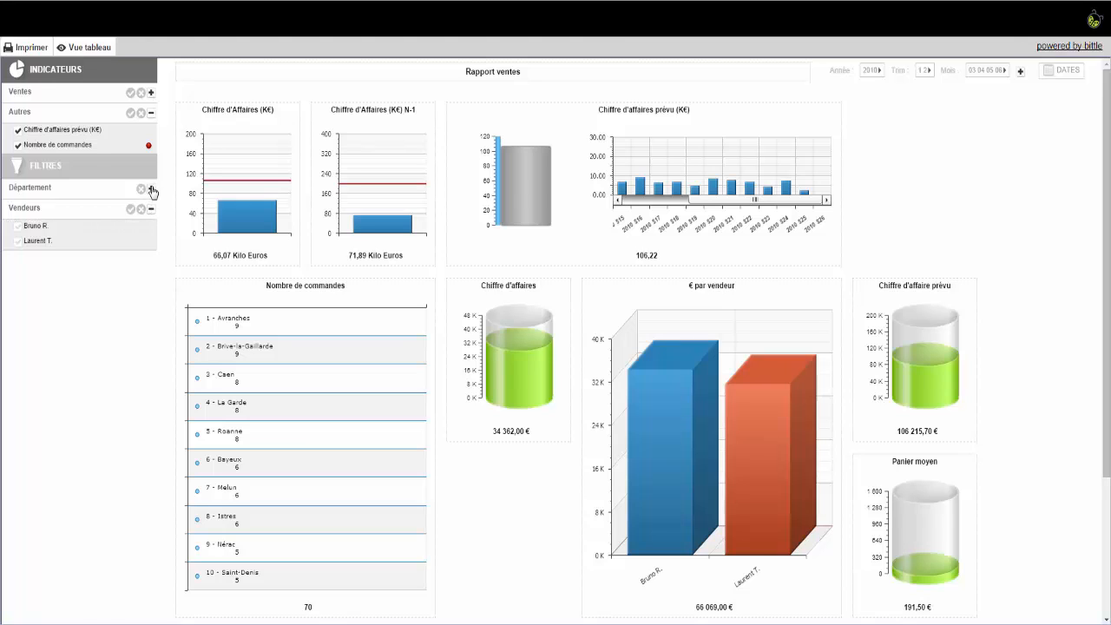
pyautogui.click(151, 190)
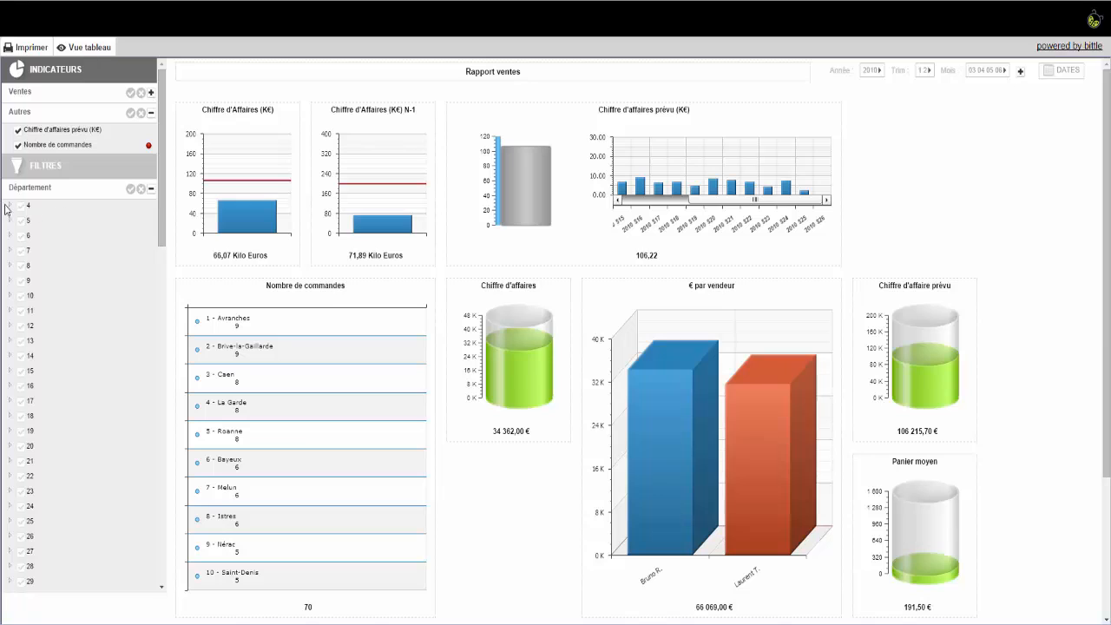
pyautogui.click(10, 206)
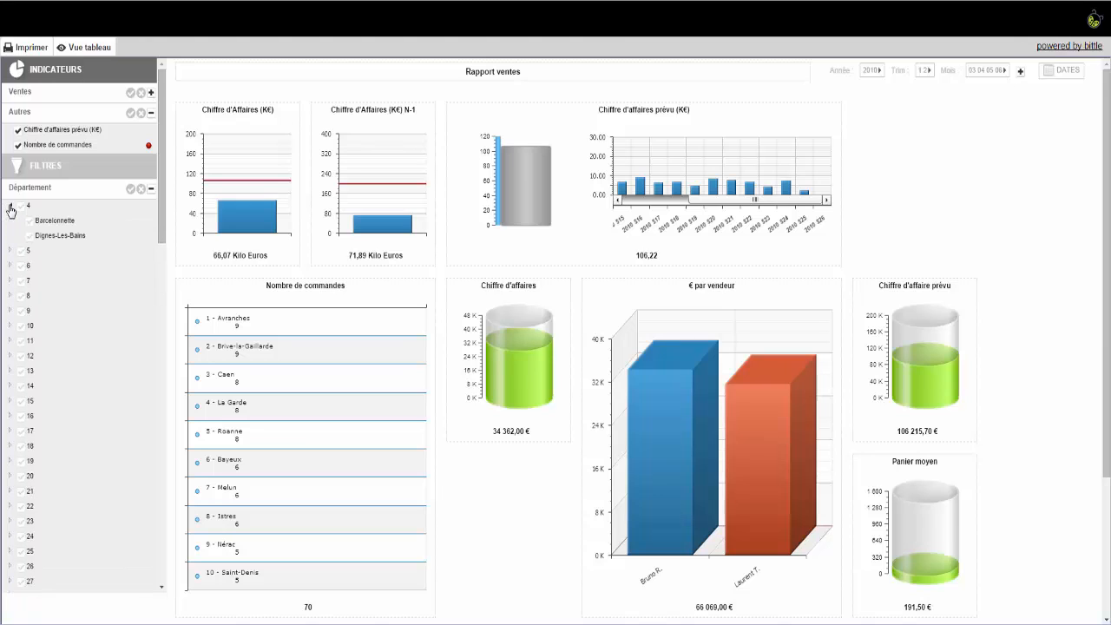
pyautogui.click(10, 252)
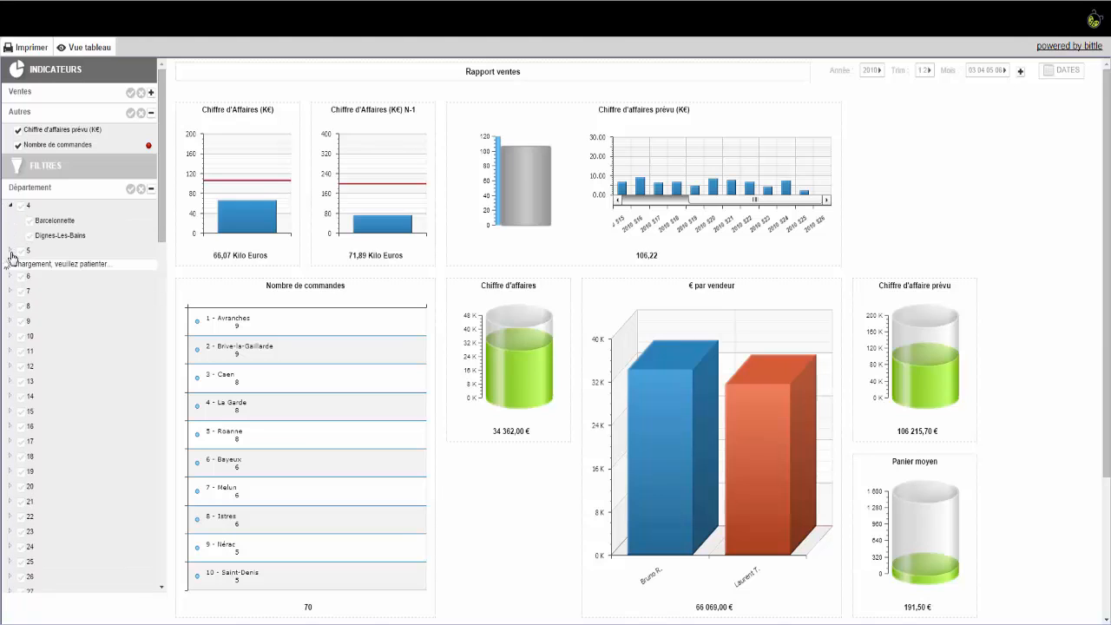
pyautogui.click(150, 191)
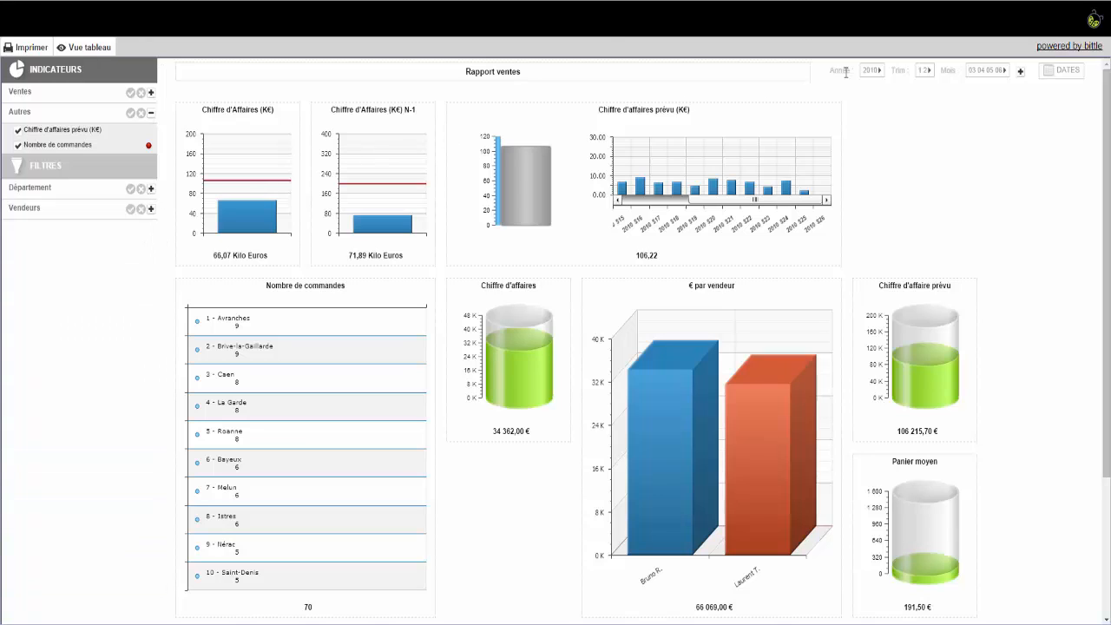
# Remove months 03 and 04 from the published dashboard's period, keeping 05 and 06, and refresh the indicators
pyautogui.click(1005, 71)
pyautogui.keyDown('shift'); pyautogui.click(975, 129); pyautogui.keyUp('shift')
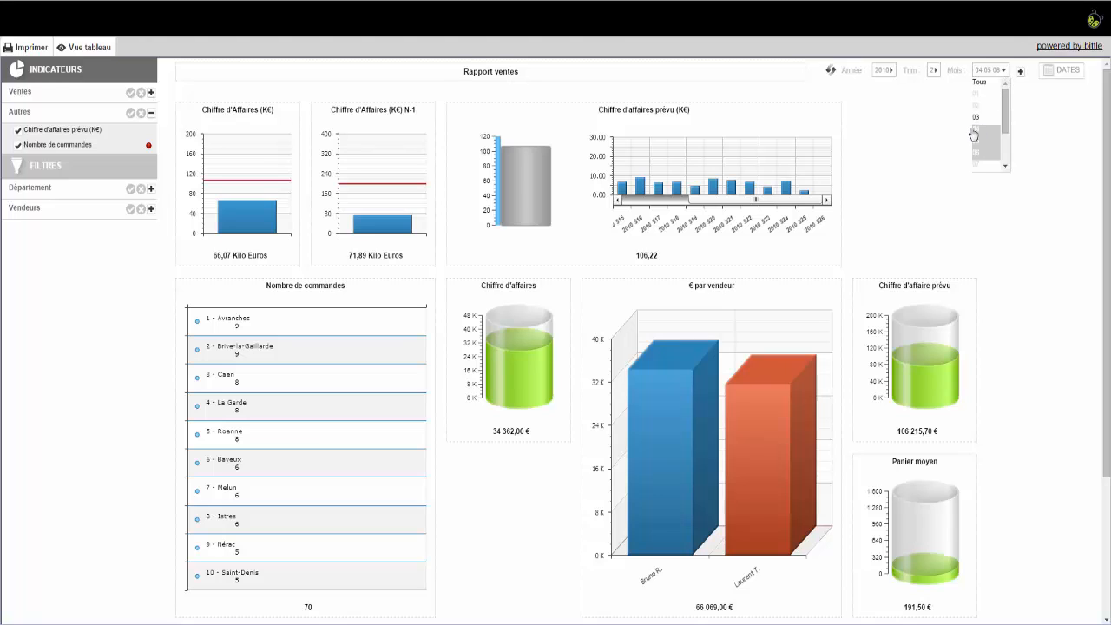
pyautogui.keyDown('ctrl'); pyautogui.click(974, 130); pyautogui.keyUp('ctrl')
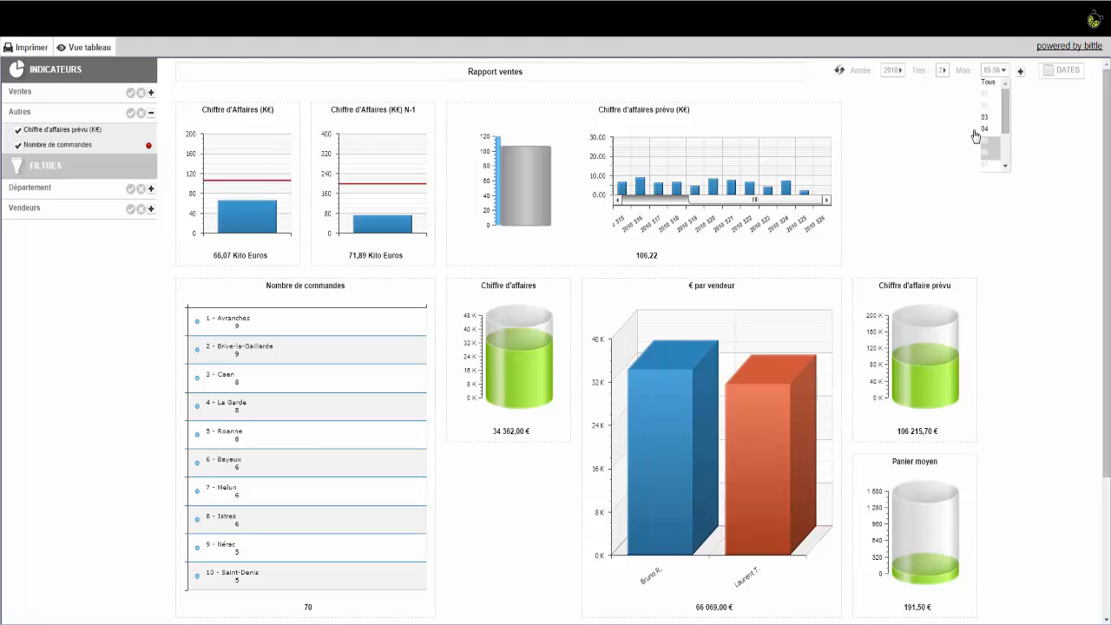
pyautogui.click(840, 73)
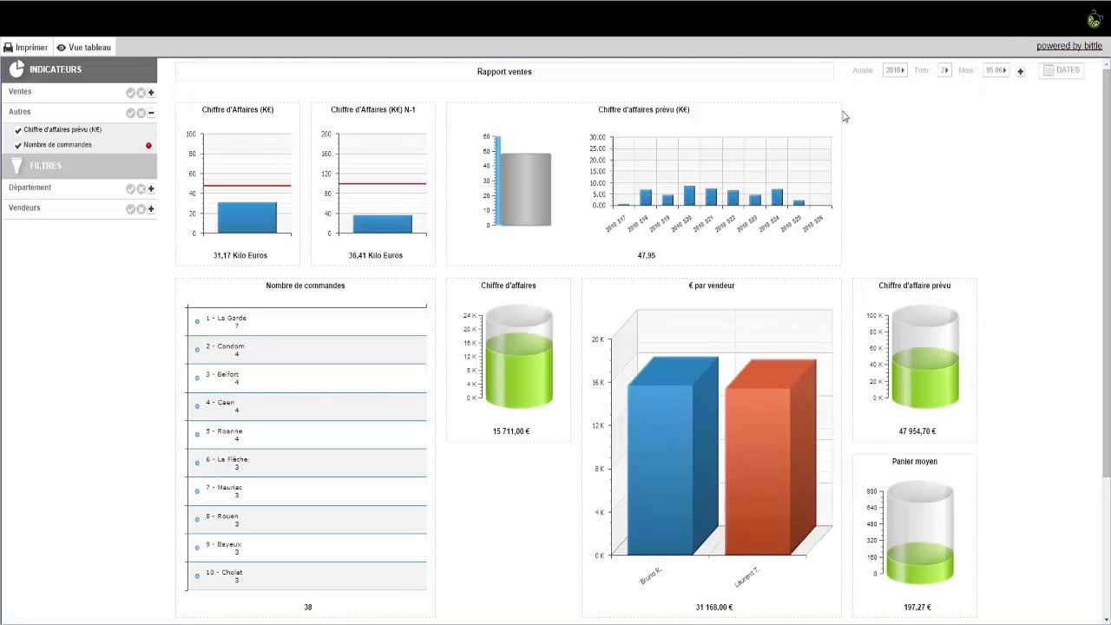